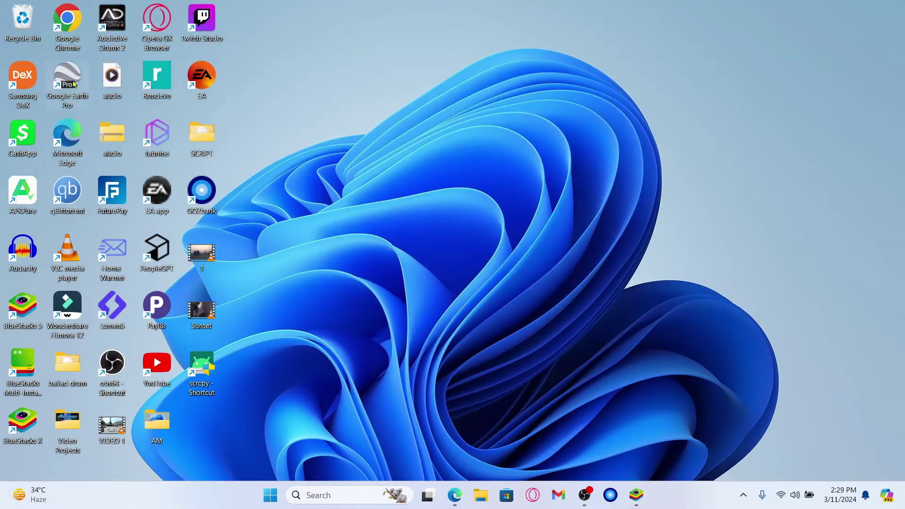
# Open bluestacks.com in a maximized Microsoft Edge window, then close Edge.
pyautogui.doubleClick(67, 134)
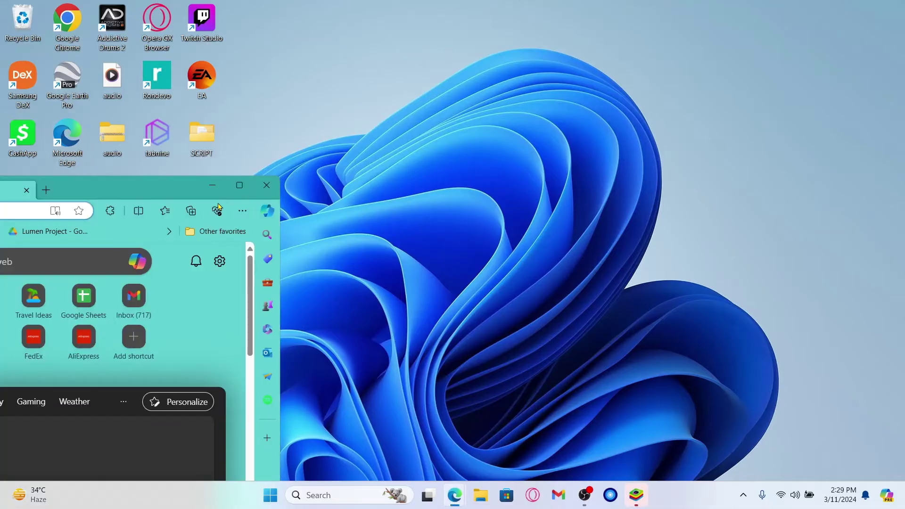
pyautogui.click(239, 185)
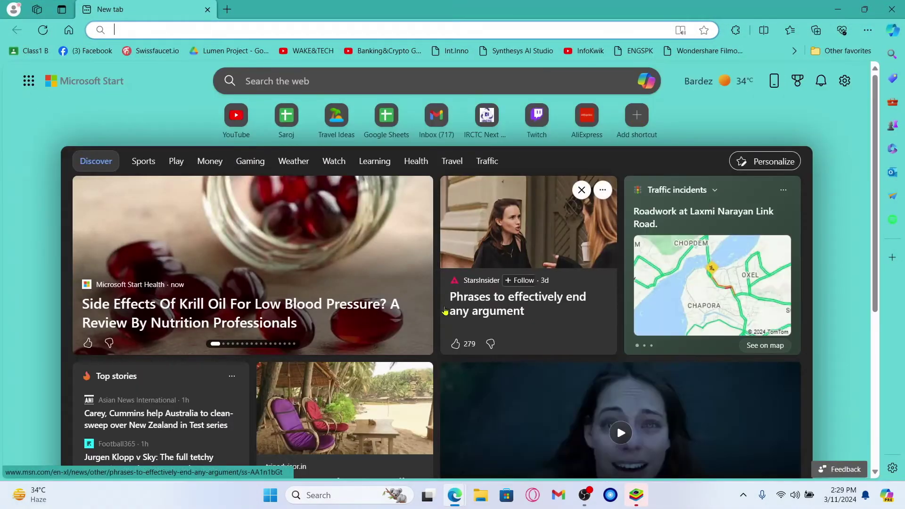
pyautogui.write('blue')
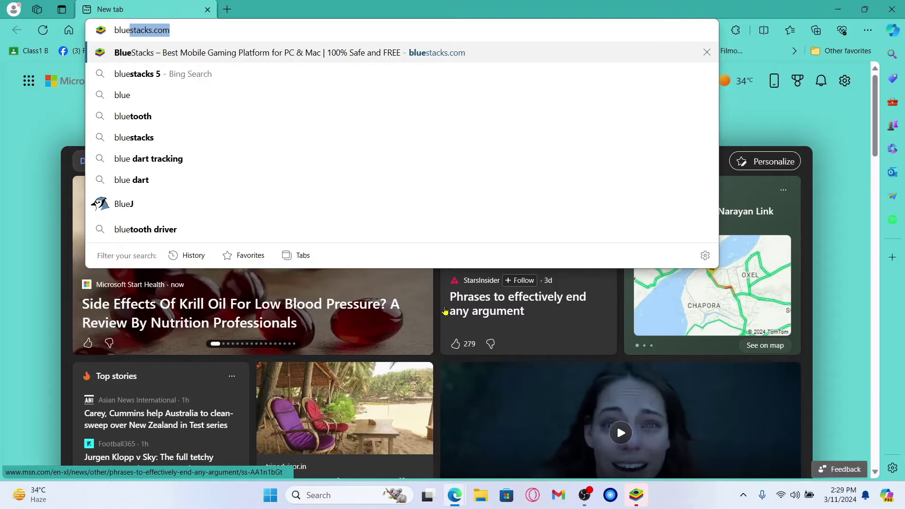
pyautogui.write('stacks.com')
pyautogui.press('Return')
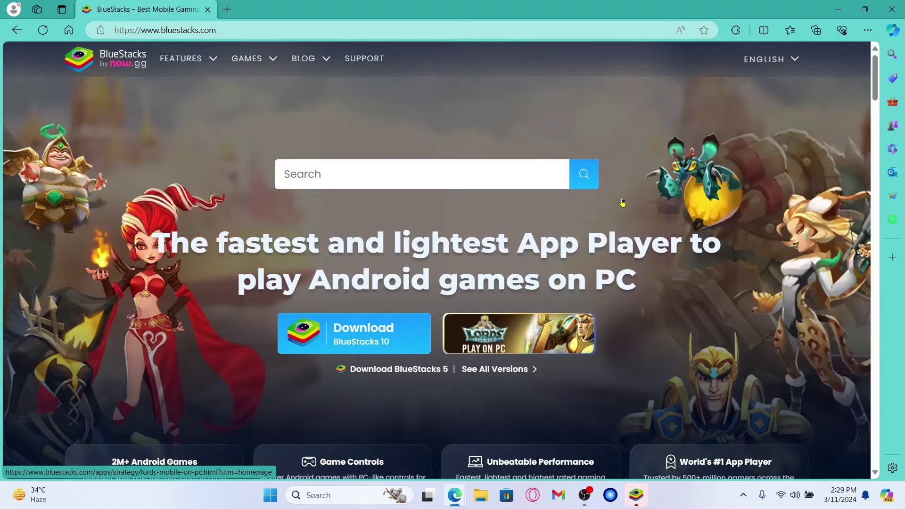
pyautogui.click(893, 10)
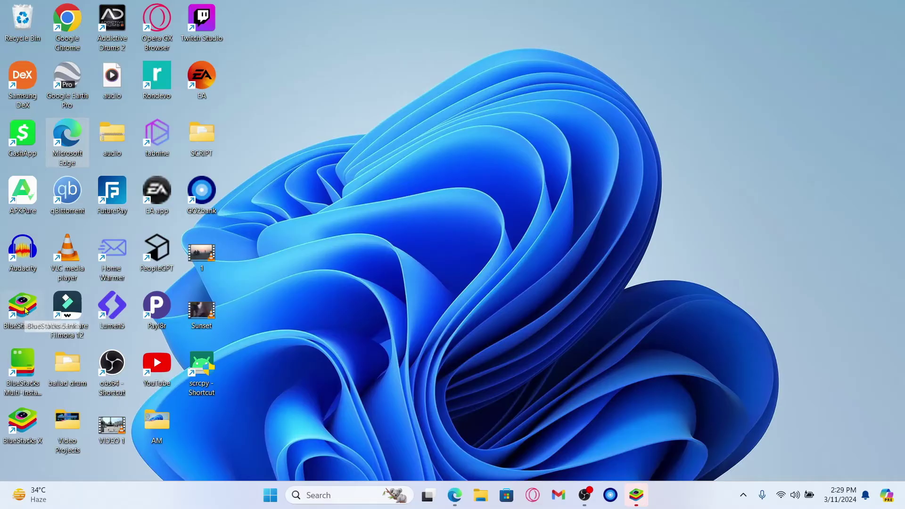
# Bring up BlueStacks fullscreen and open the System apps folder to reach Play Store.
pyautogui.click(640, 496)
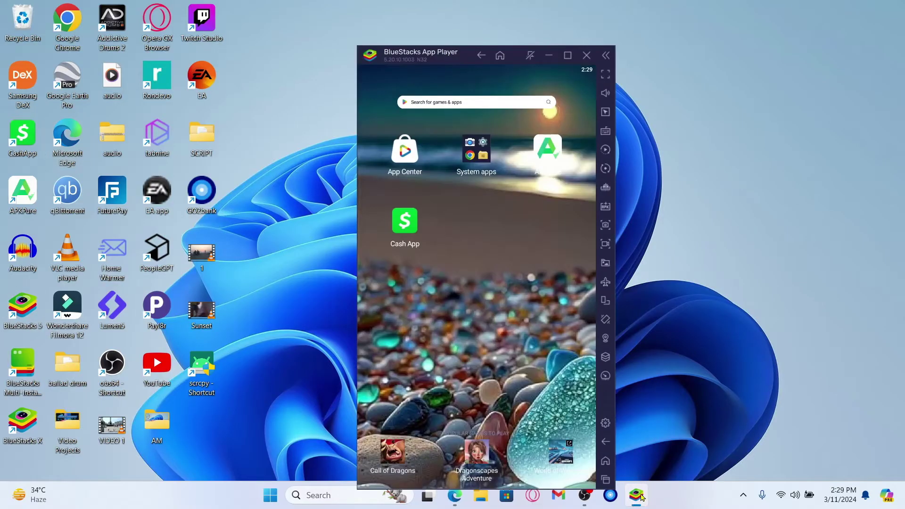
pyautogui.click(568, 55)
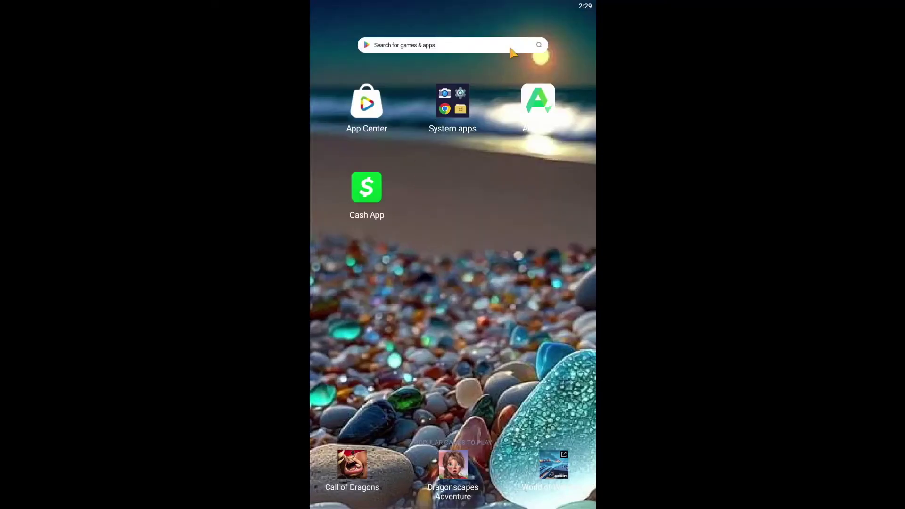
pyautogui.click(456, 113)
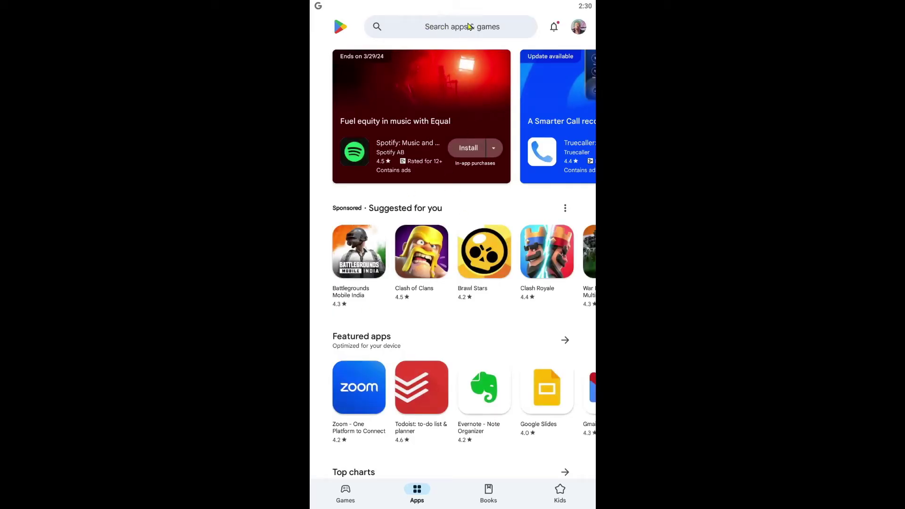
# Search the Play Store for CSR Racing to reach its game page.
pyautogui.click(451, 31)
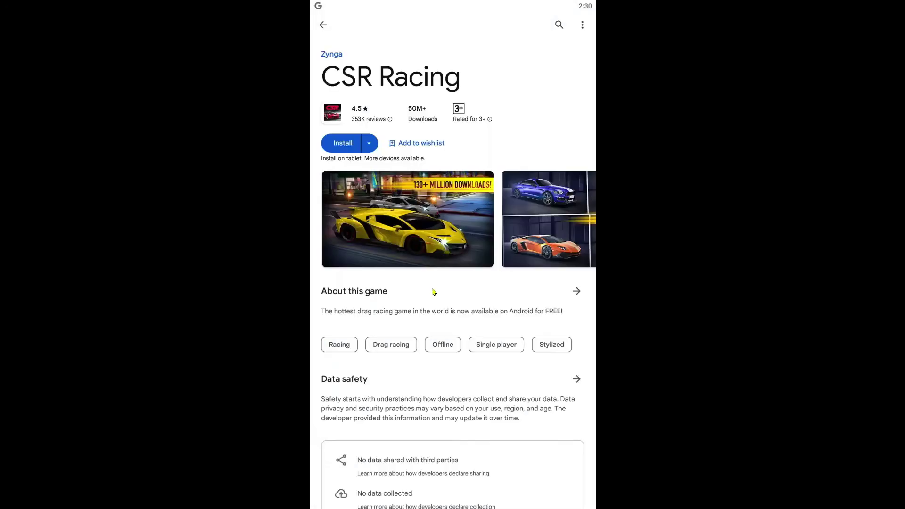
pyautogui.scroll(-2, 431, 292)
pyautogui.scroll(-1, 435, 183)
pyautogui.scroll(1, 434, 177)
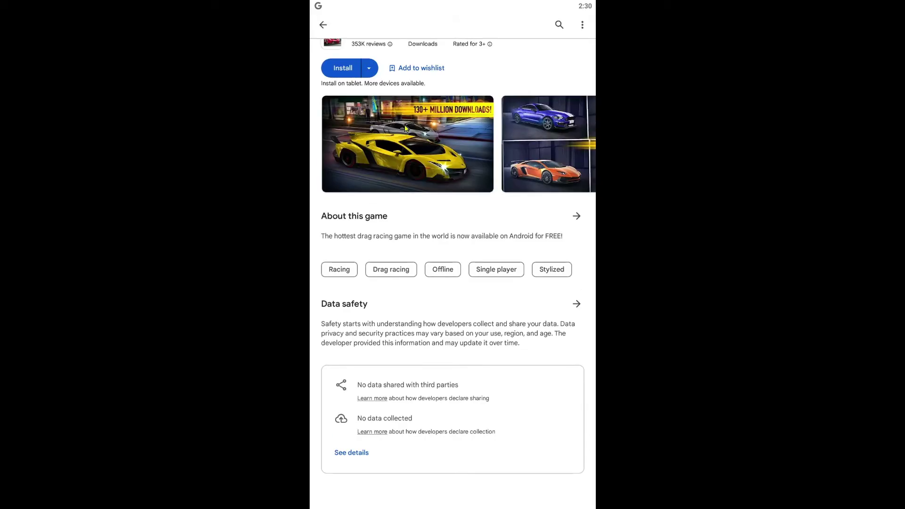
# Install CSR Racing, starting its 544 MB download.
pyautogui.click(335, 71)
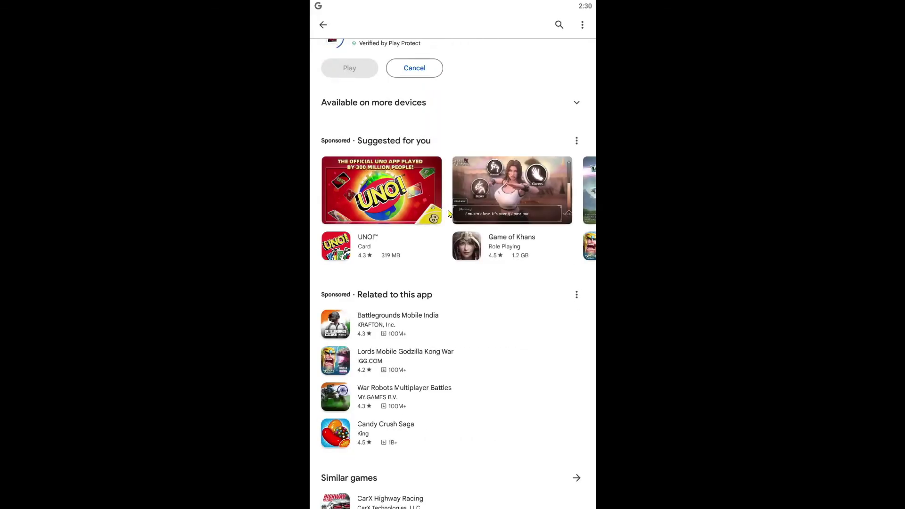
pyautogui.scroll(2, 448, 214)
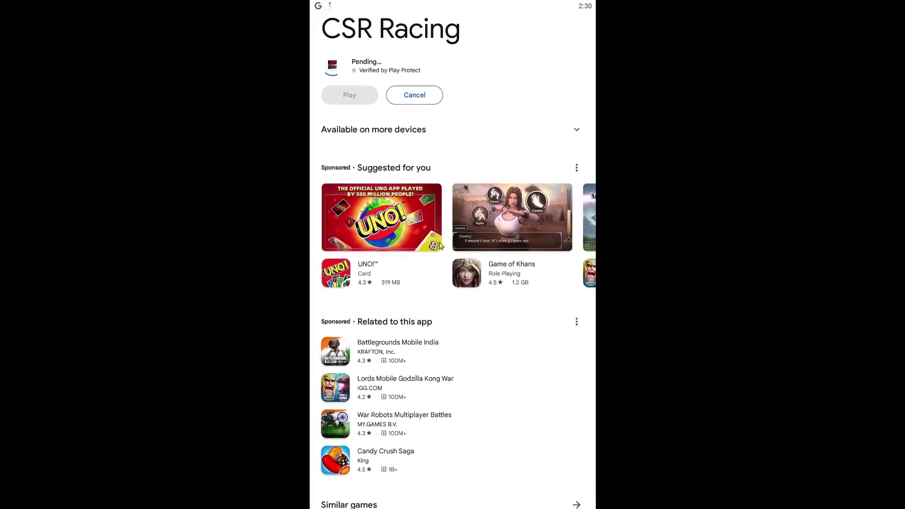
pyautogui.scroll(-3, 464, 103)
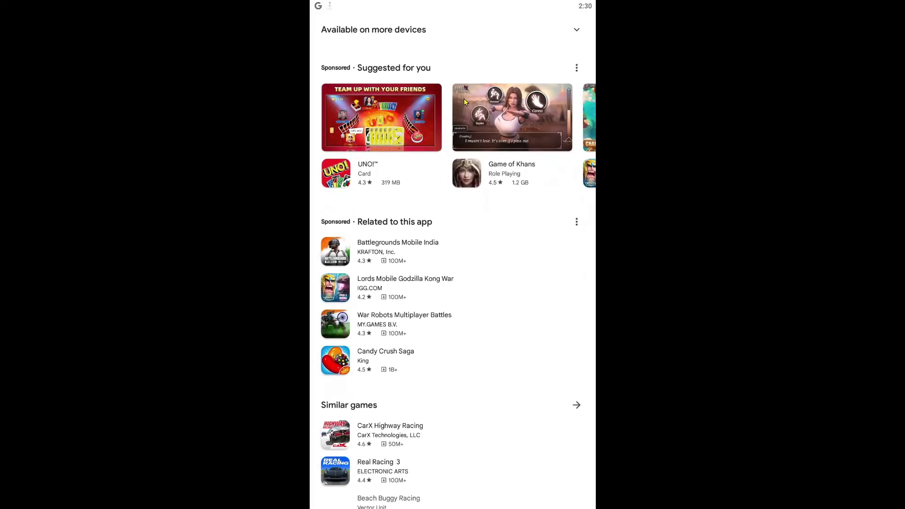
pyautogui.scroll(4, 465, 102)
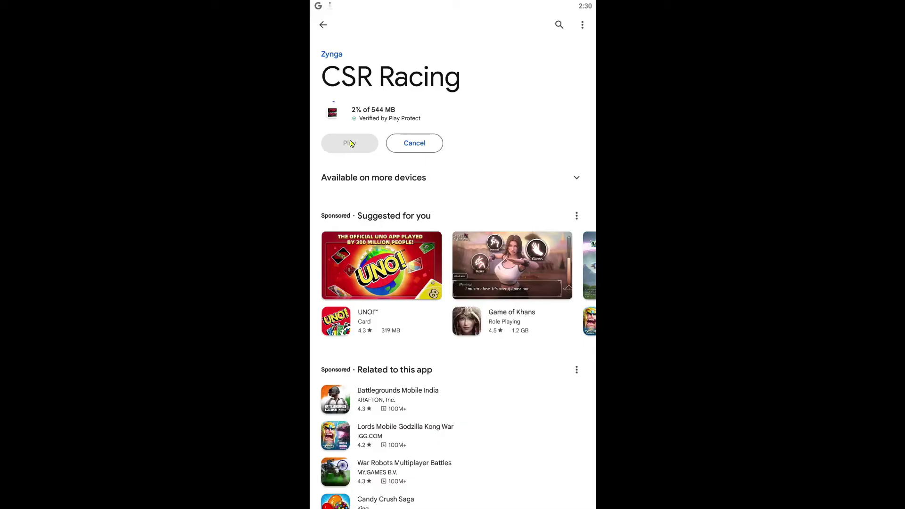
# Go back from the CSR Racing page through search results to Play Store home.
pyautogui.click(323, 29)
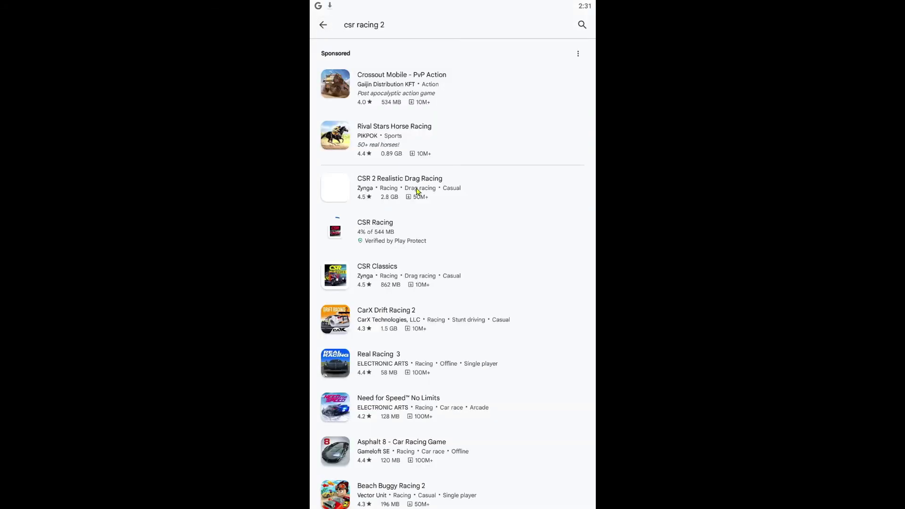
pyautogui.click(325, 32)
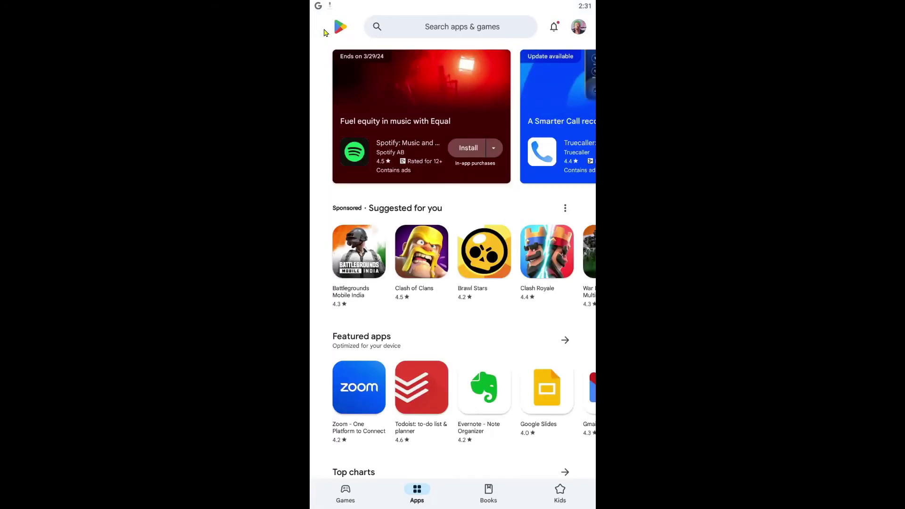